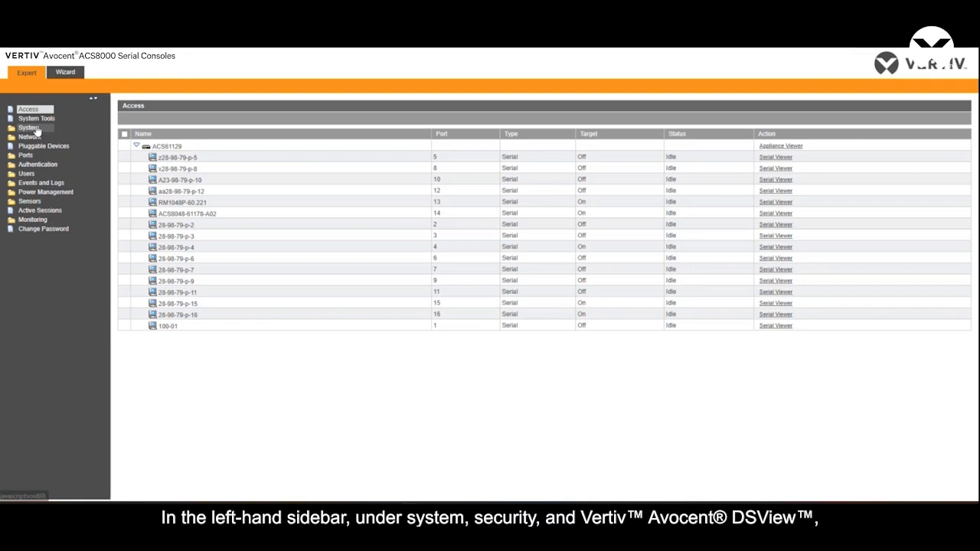
Review the appliance's DSView security settings and its authentication settings, including the DSView authentication server addresses.
click(31, 128)
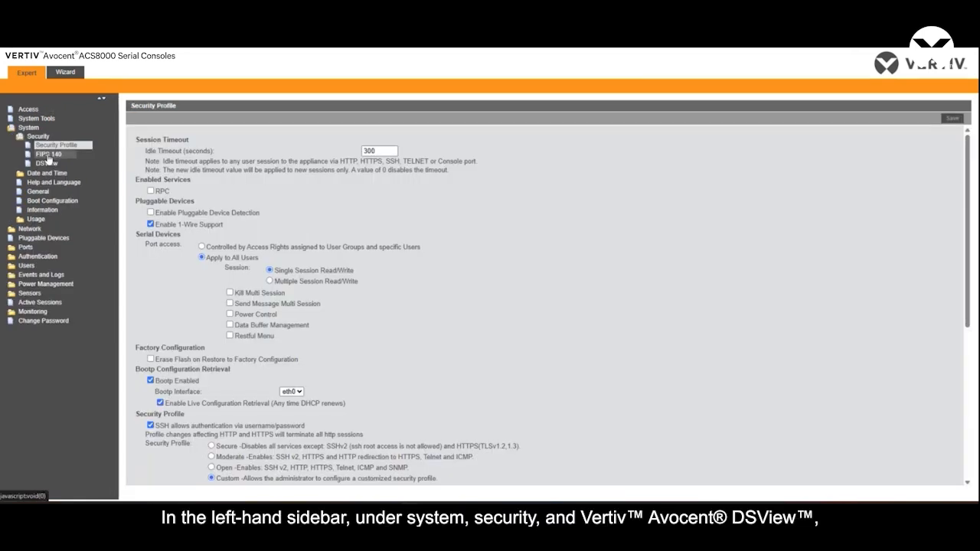
click(52, 165)
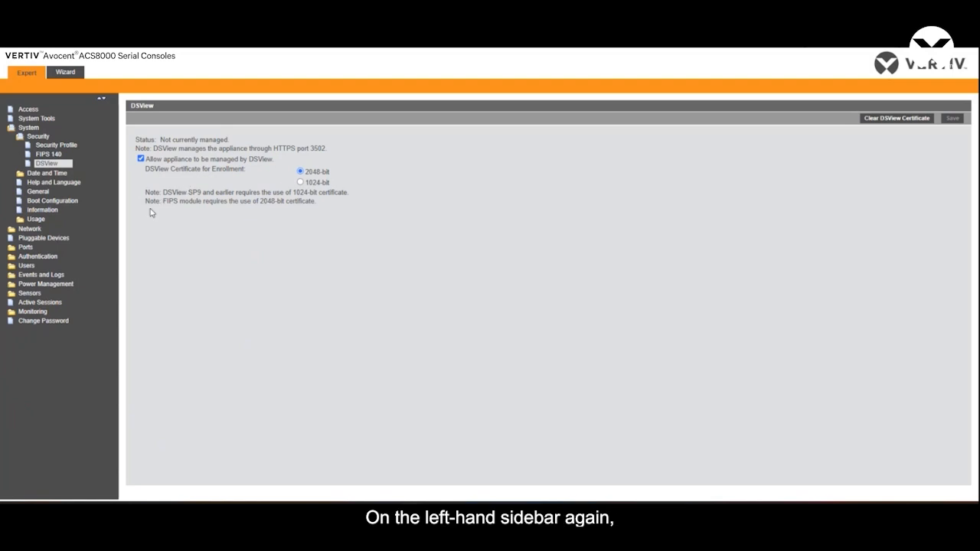
click(42, 256)
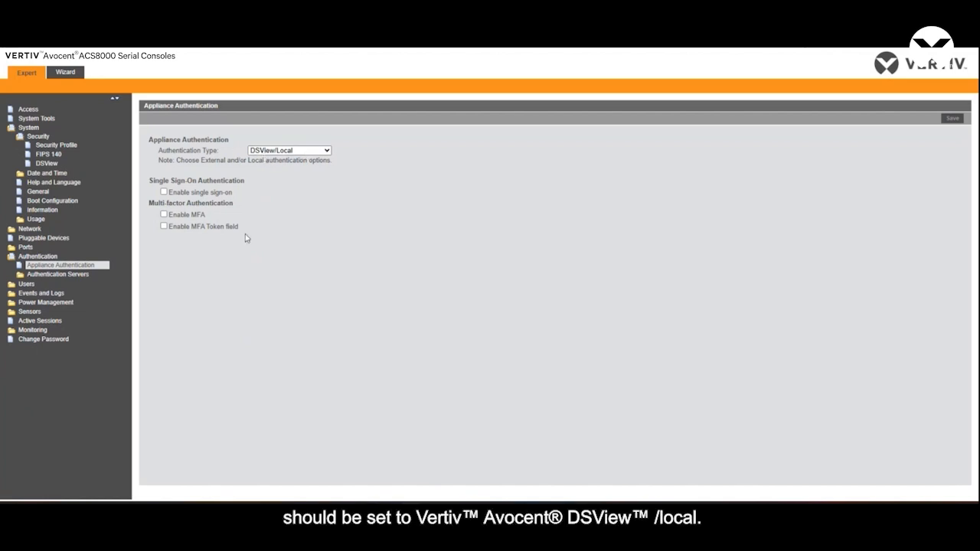
click(76, 279)
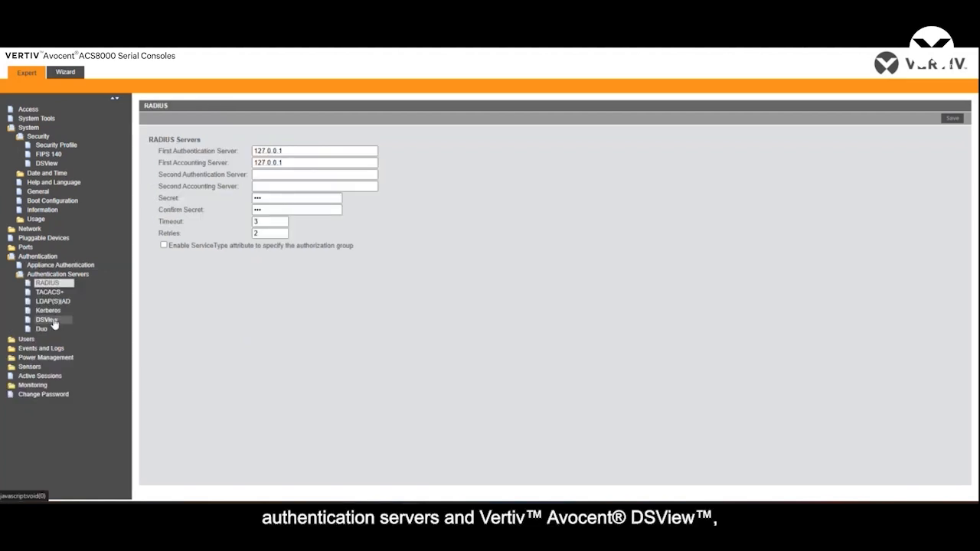
click(47, 320)
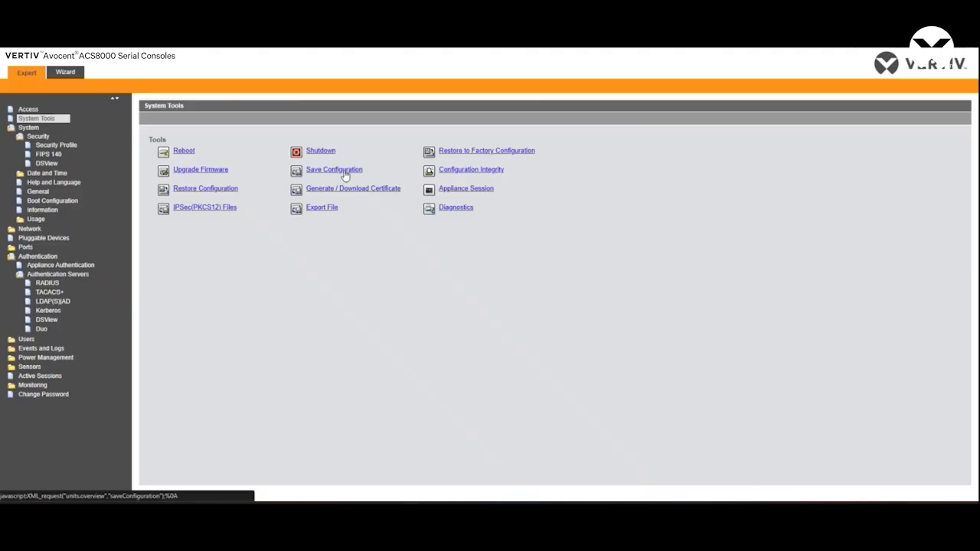
Save the appliance configuration as a compressed file to My Computer, replacing currentConfig in the Downloads folder.
click(344, 175)
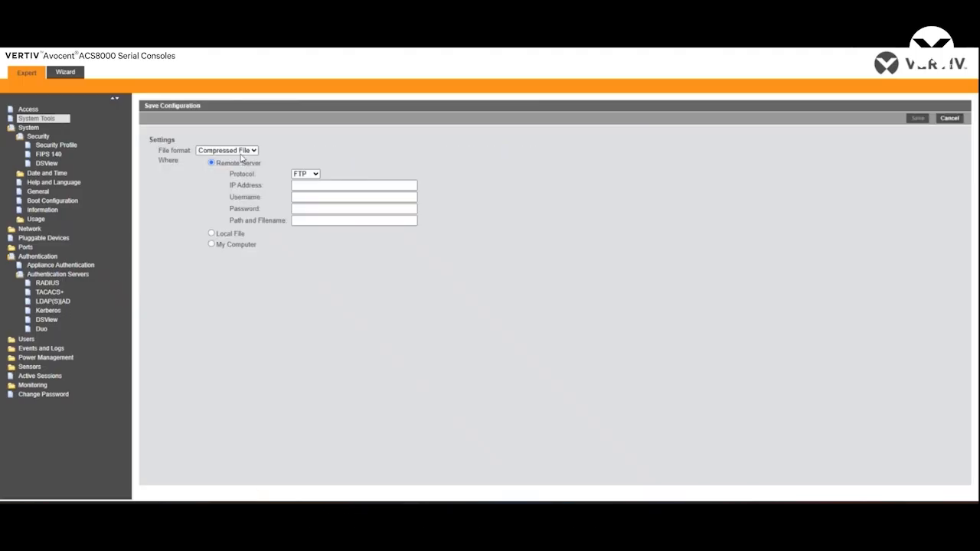
click(211, 244)
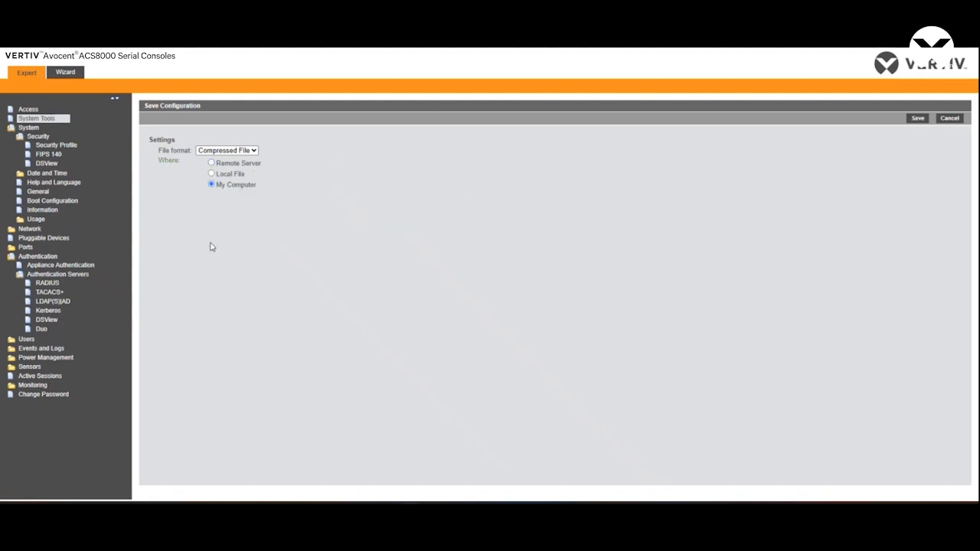
click(918, 119)
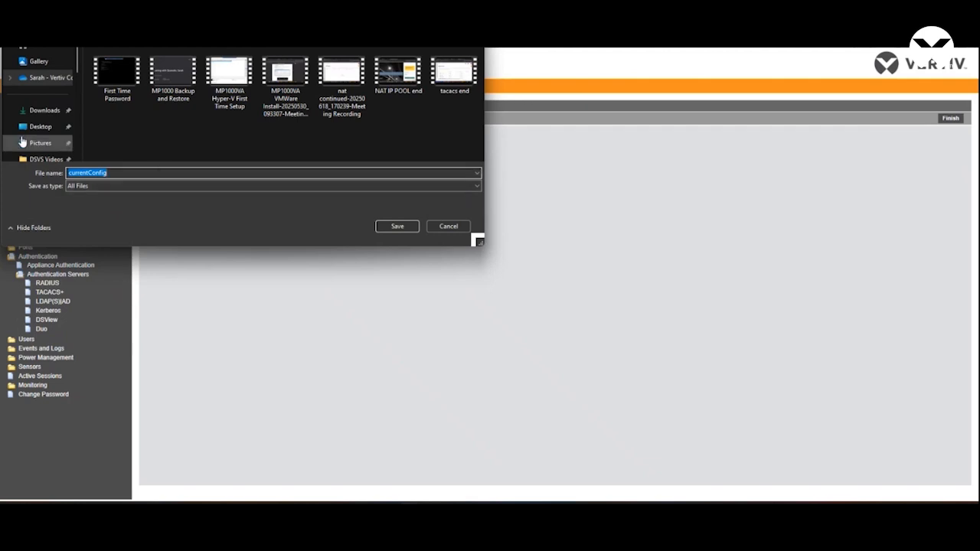
click(40, 110)
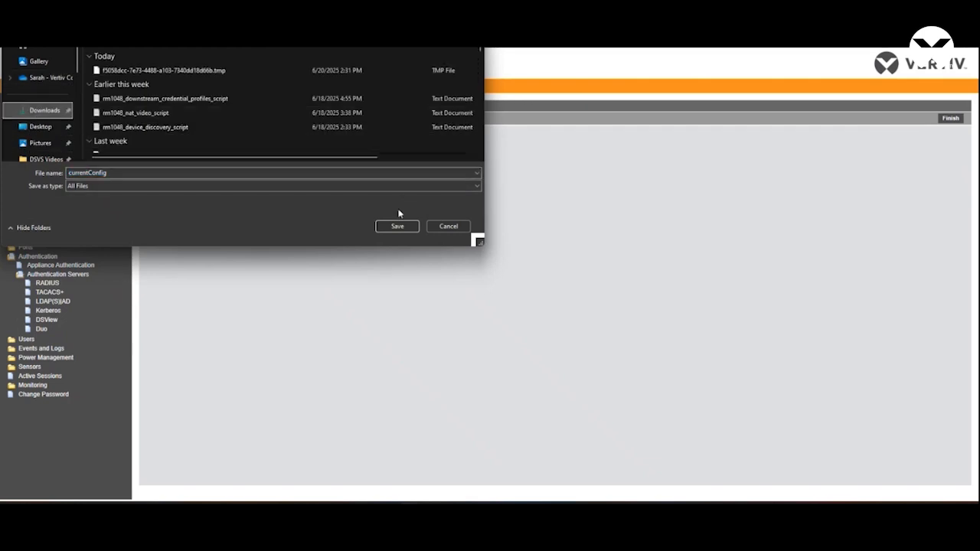
click(396, 228)
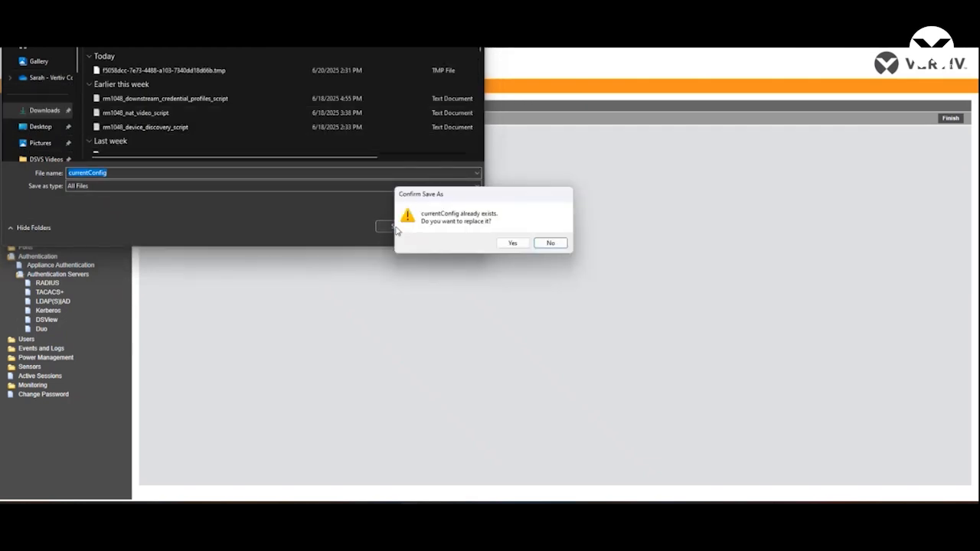
click(507, 244)
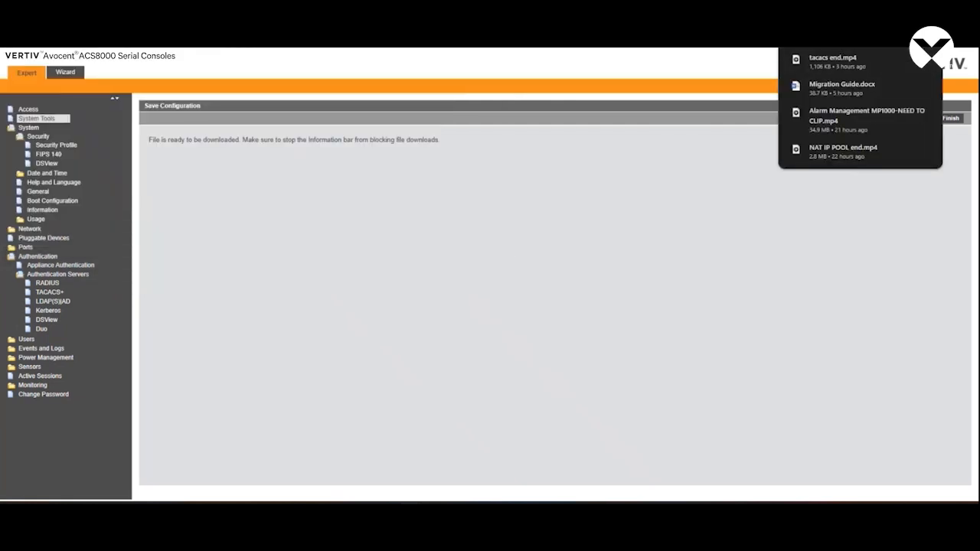
click(961, 120)
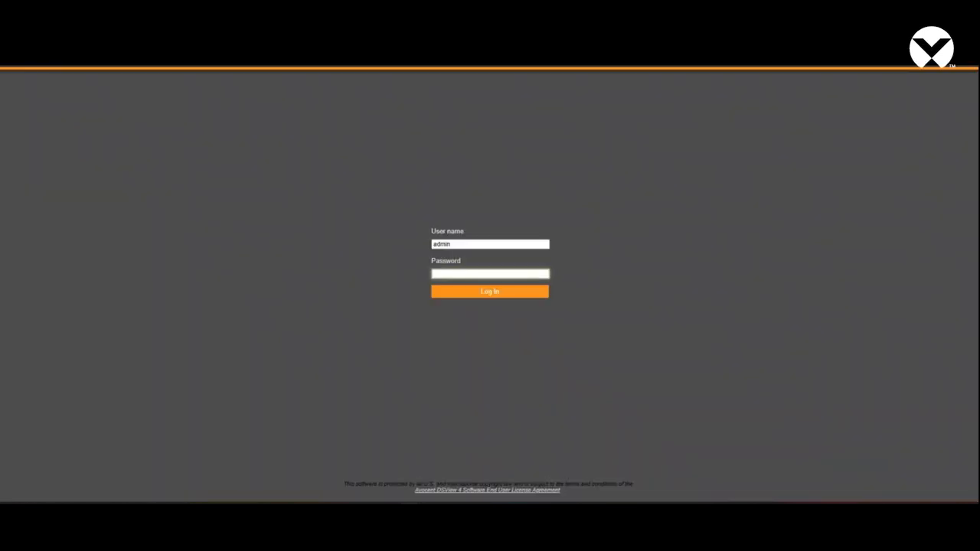
Switch to the DSView 4.5 software, sign in with the account password, and open the ACS61129 appliance overview.
text(********)
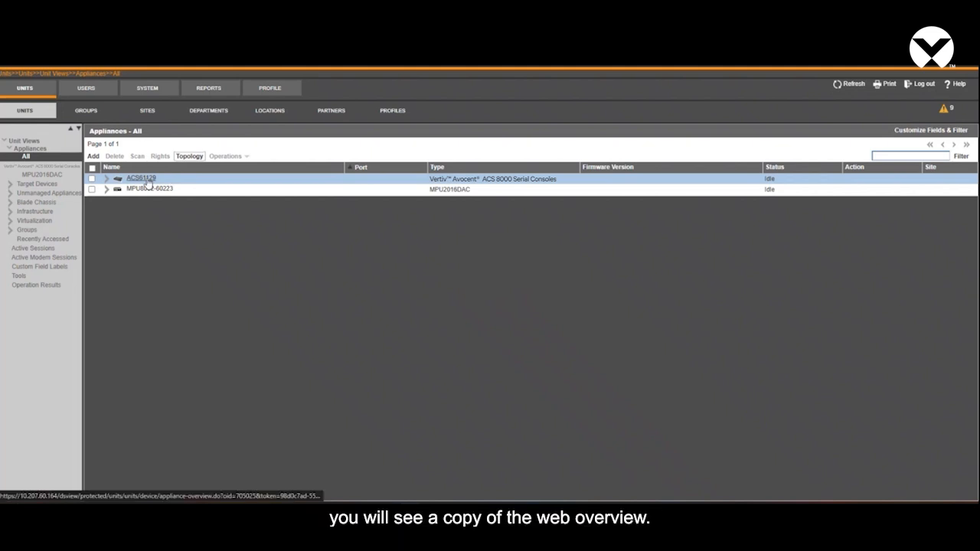
click(147, 179)
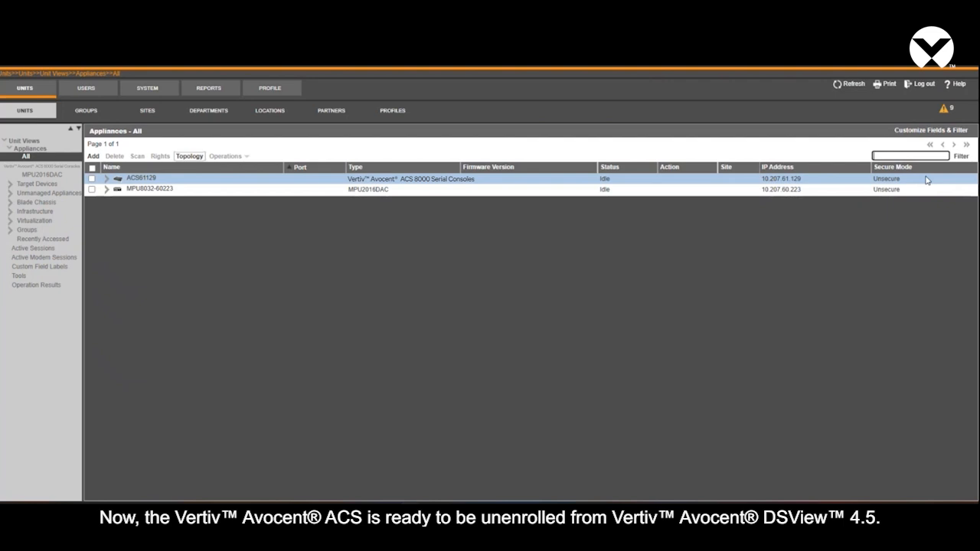
Delete the ACS61129 appliance from the DSView appliance list and confirm the deletion.
click(92, 179)
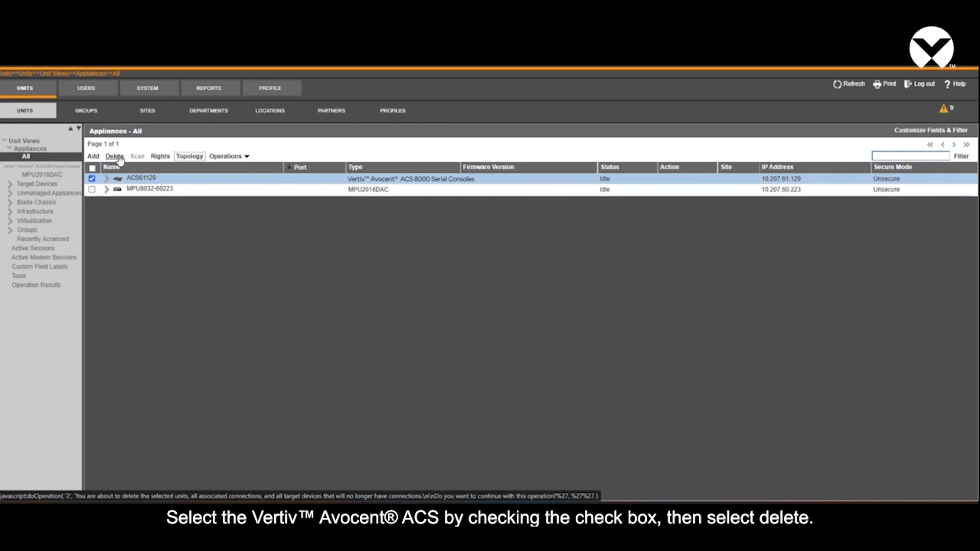
click(115, 156)
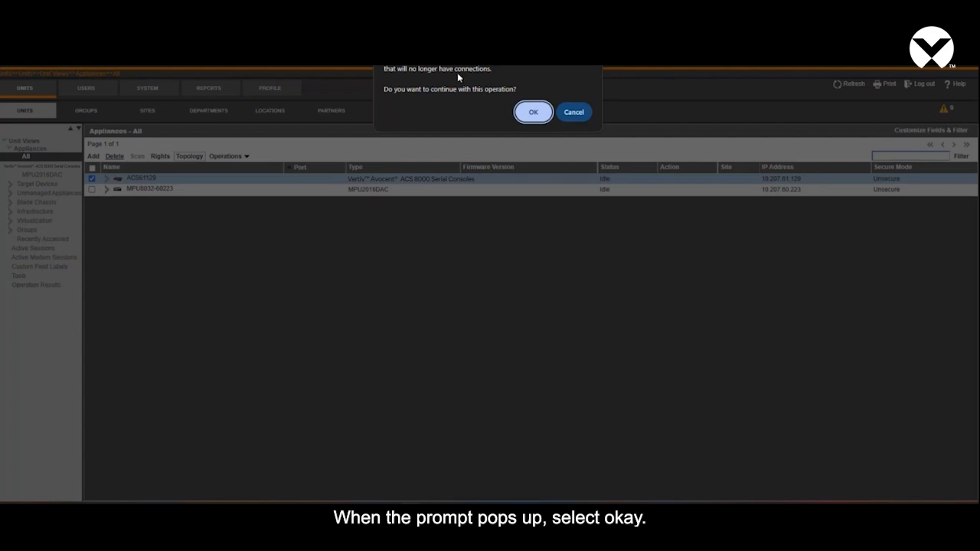
click(534, 112)
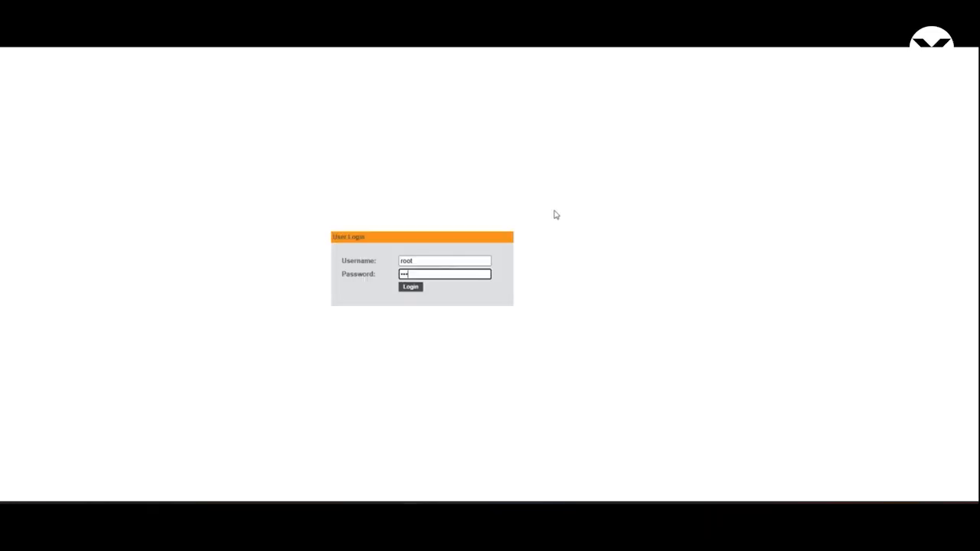
Switch to the ACS8000 web interface, finish signing in, and check the appliance's DSView management status under system security.
key(Return)
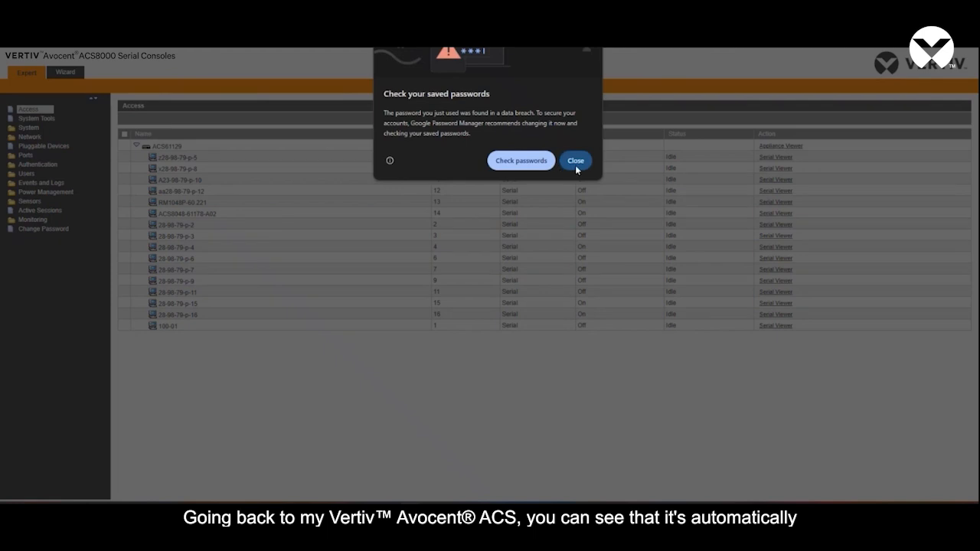
click(575, 164)
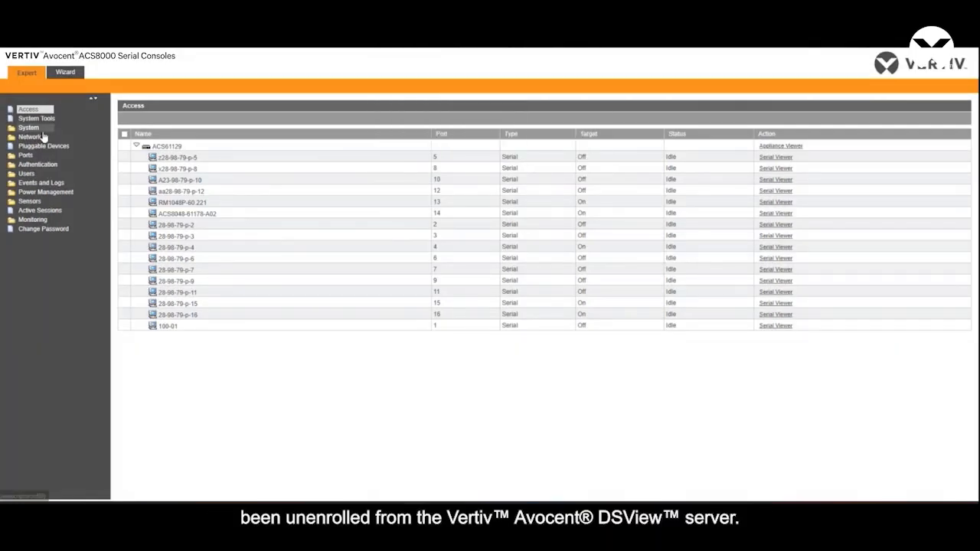
click(32, 128)
click(46, 164)
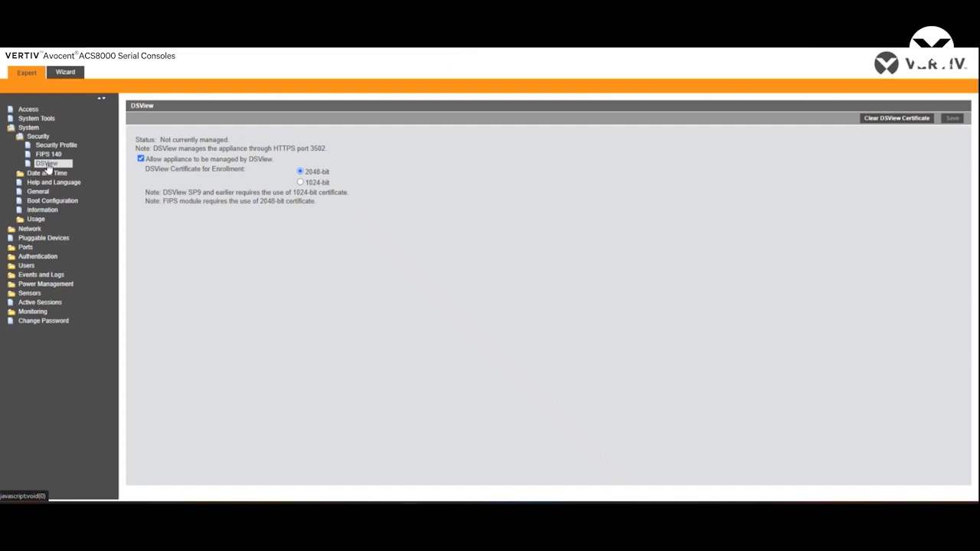
Check the appliance authentication type and the DSView authentication server addresses.
click(49, 258)
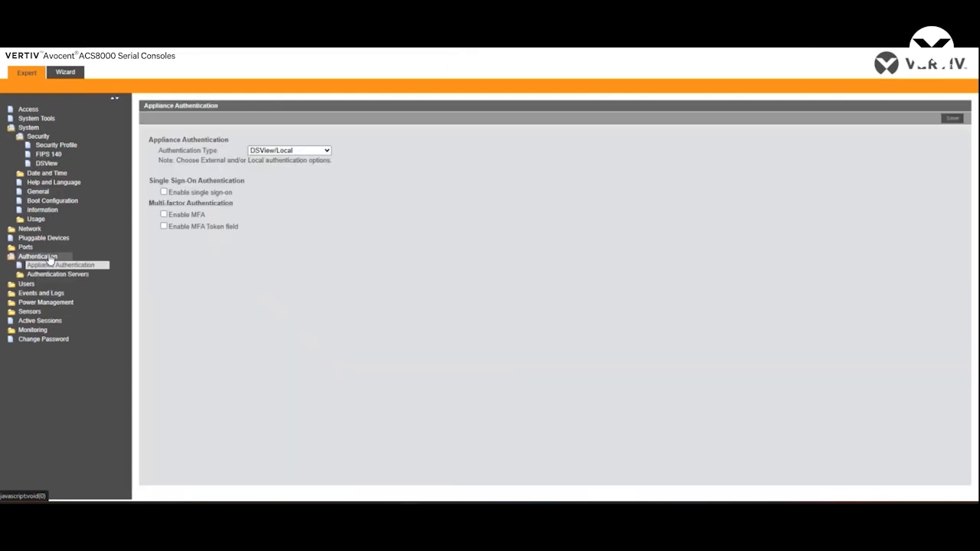
click(53, 274)
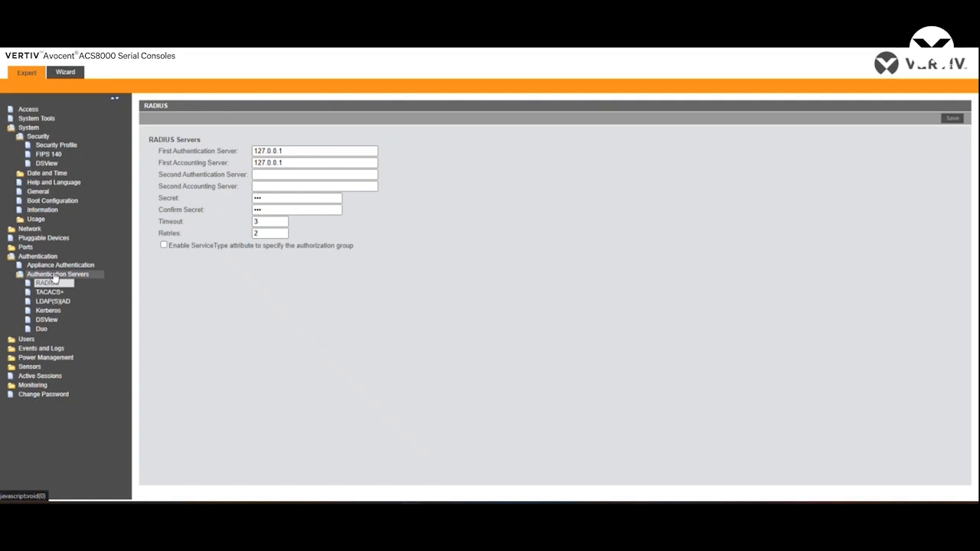
click(52, 321)
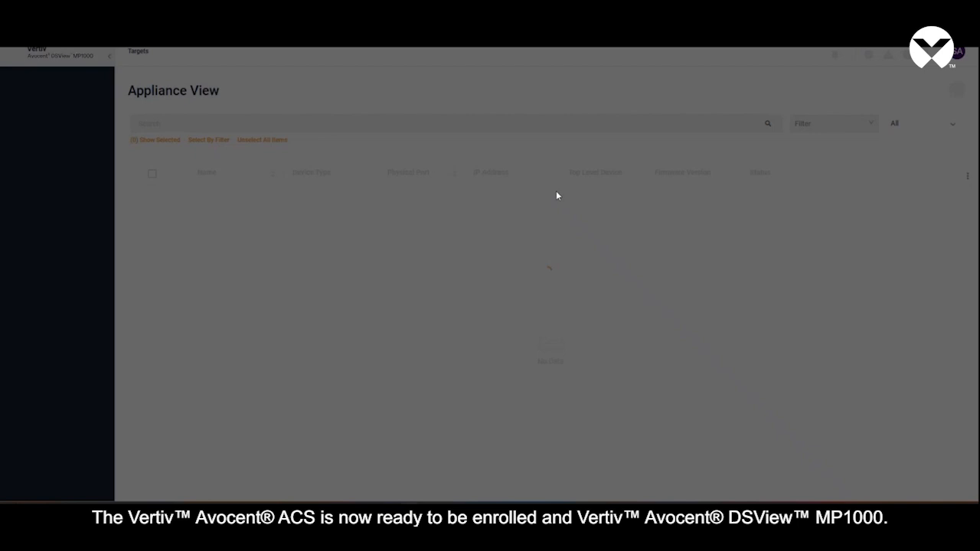
In the DSView MP1000 web interface, start a single-IP device discovery named ACS-61129 with IP address 10.207.61.129.
click(577, 152)
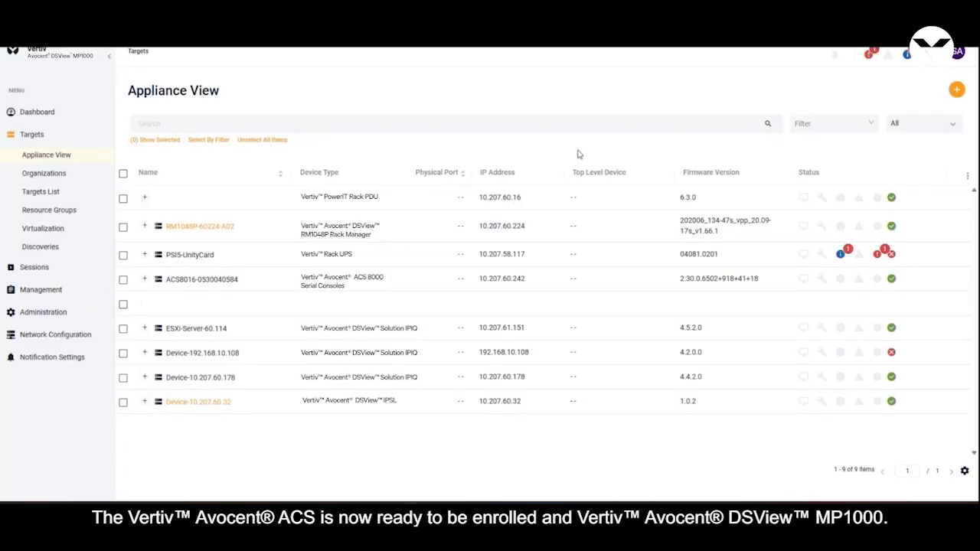
click(957, 90)
text(ACS)
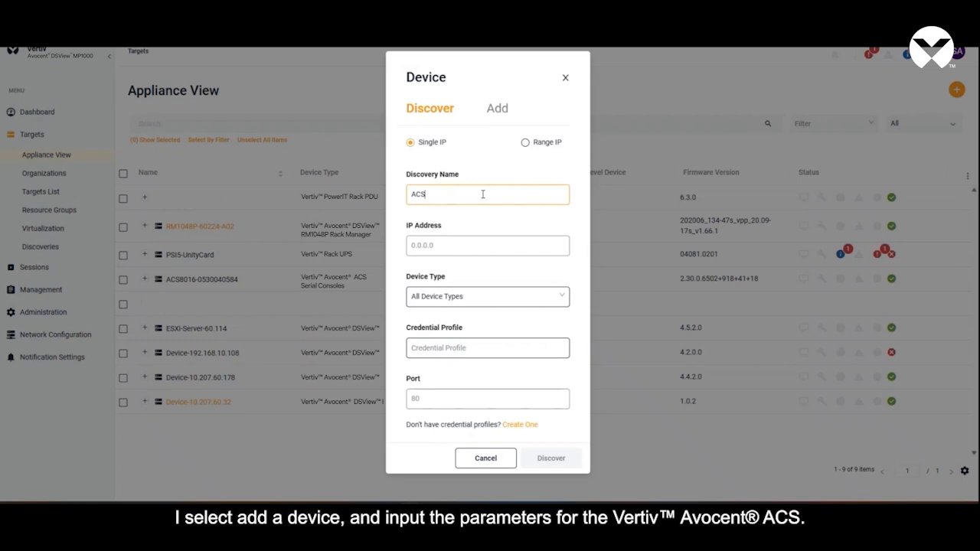
text(-61129)
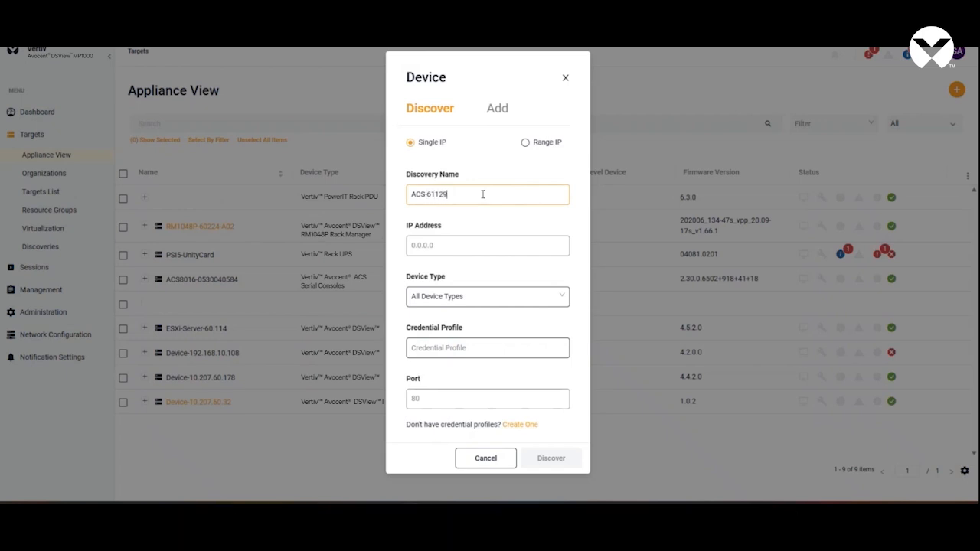
click(454, 252)
text(10.207.61.129)
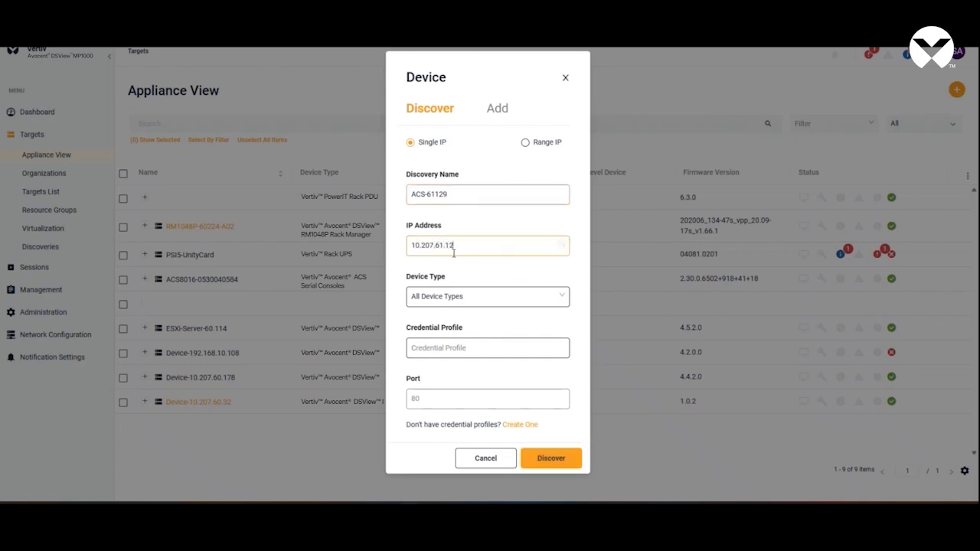
Set the discovery's device type to ACS and run the discovery.
click(545, 302)
scroll(494, 389, down, 1)
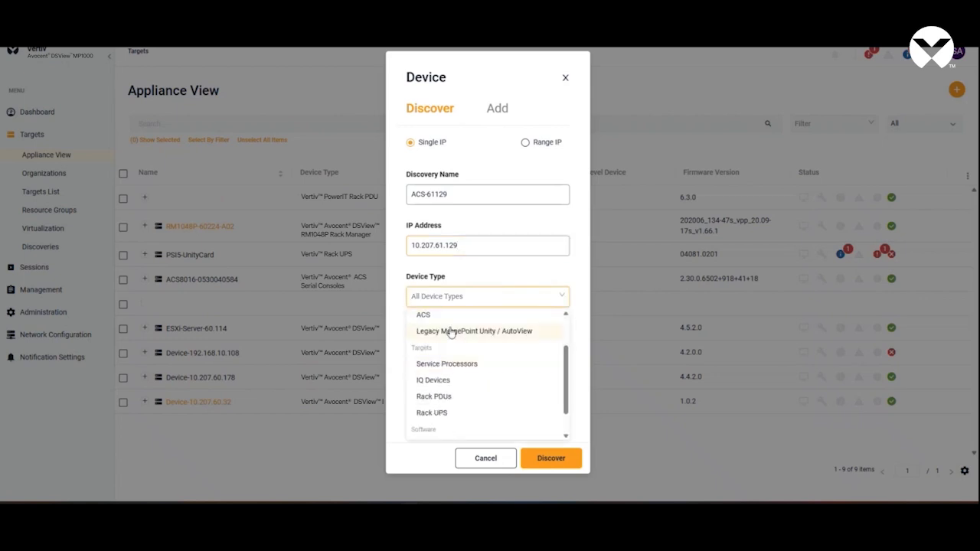
click(444, 317)
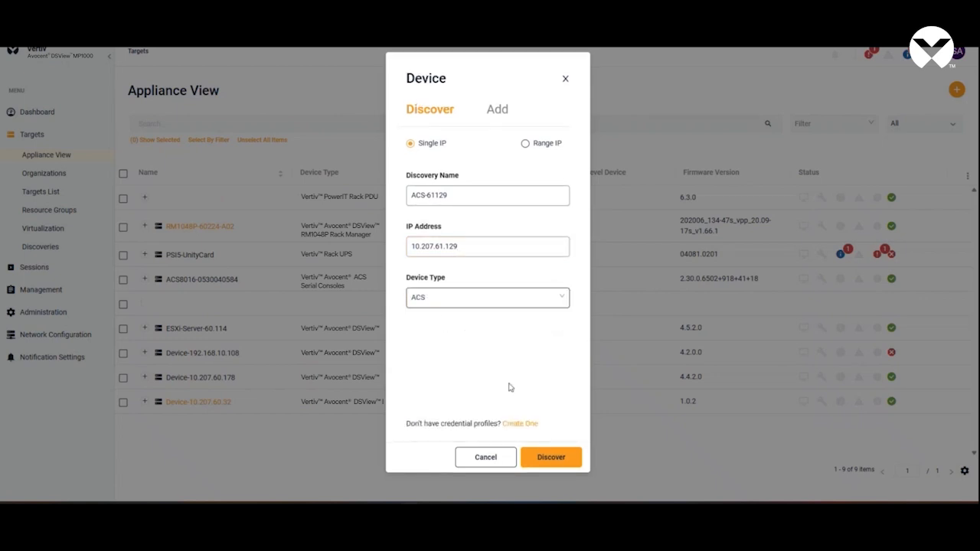
click(547, 458)
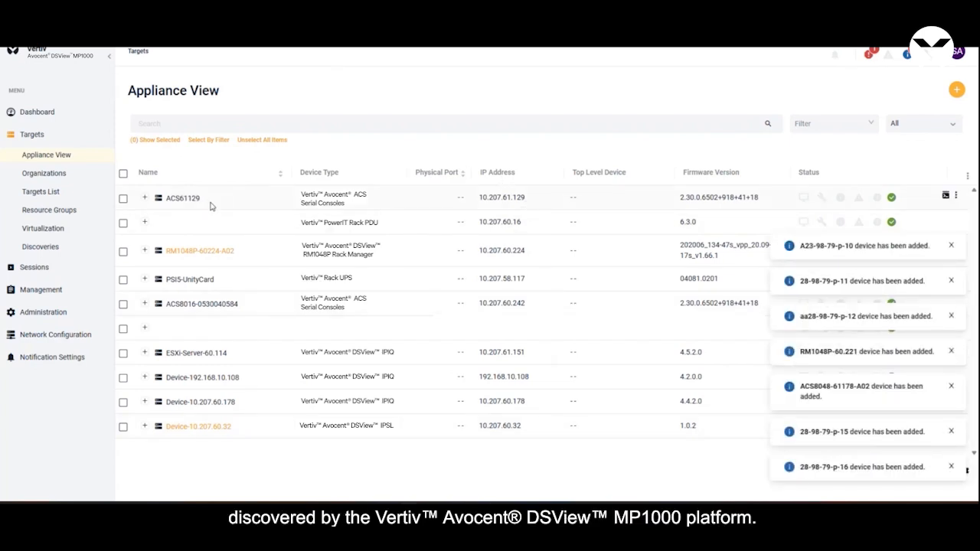
Expand ACS61129 in the Appliance View to inspect its serial targets, and collapse it again.
click(144, 198)
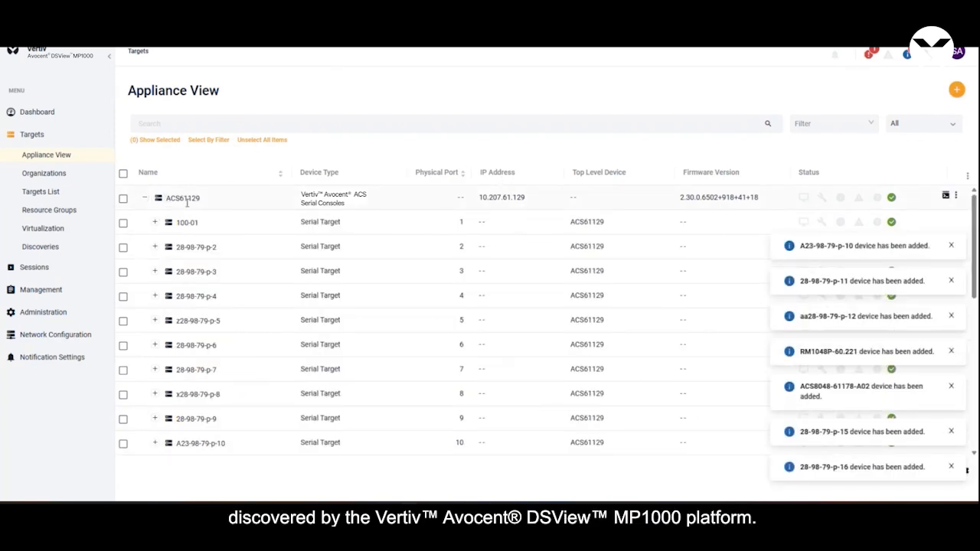
click(145, 198)
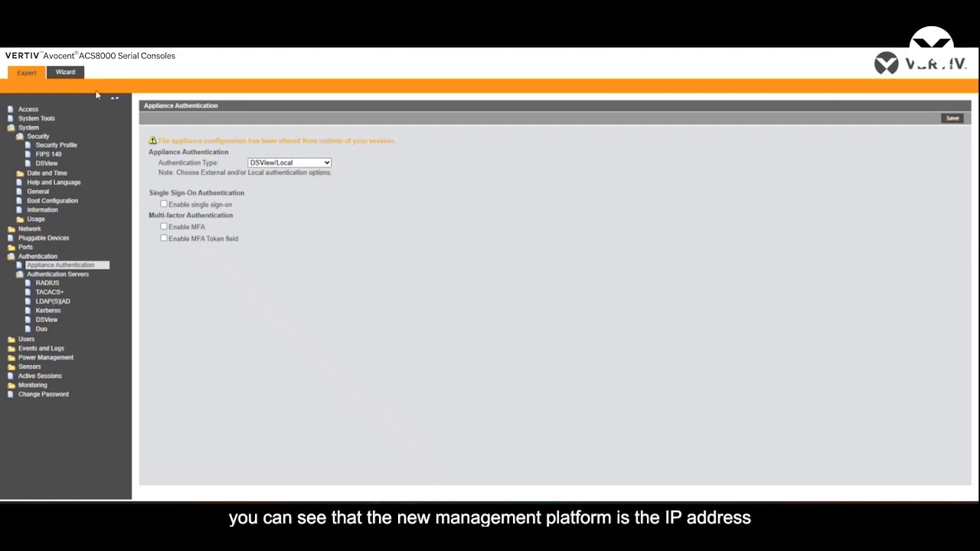
Switch back to the ACS8000 web interface and check the management status line in its DSView security settings.
click(829, 49)
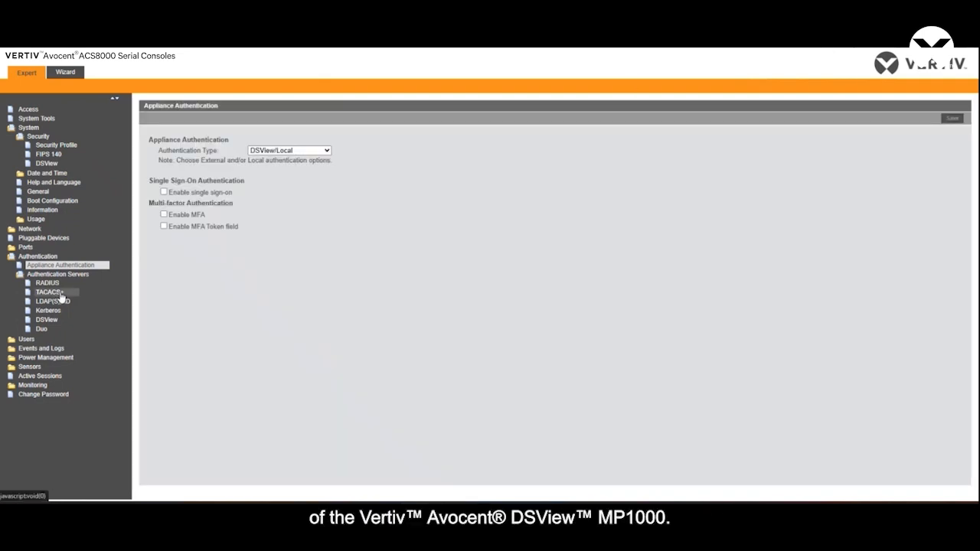
click(48, 164)
drag(329, 139, 146, 140)
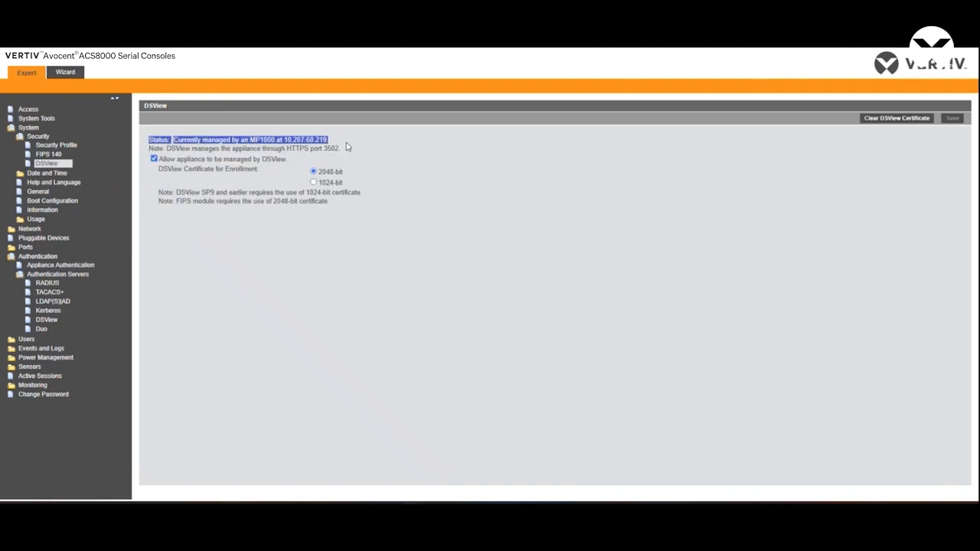